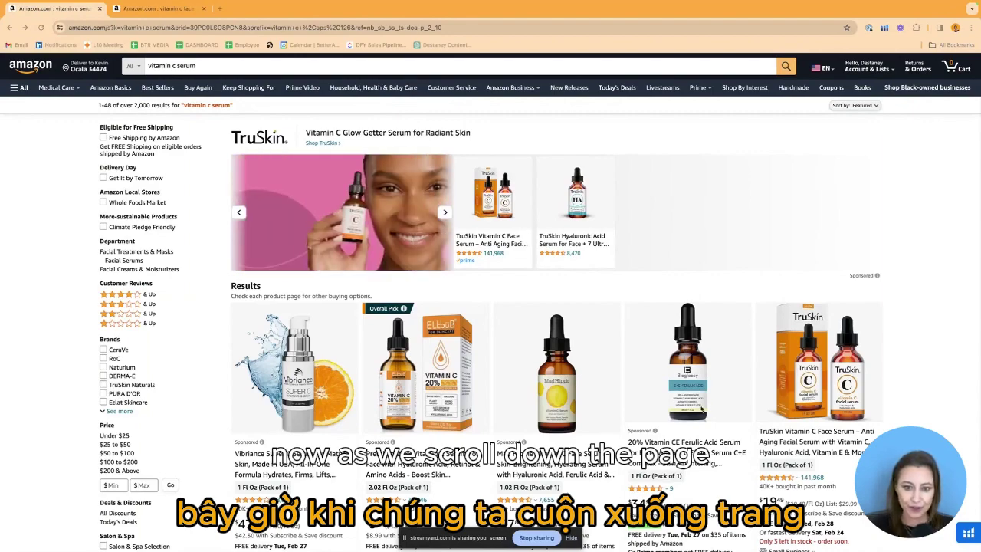
Step: Examine the ad placements in the vitamin c serum results, from the brand banner to the sponsored brand video, and return to the banner
scroll(705, 402, "down", 1)
scroll(700, 409, "down", 5)
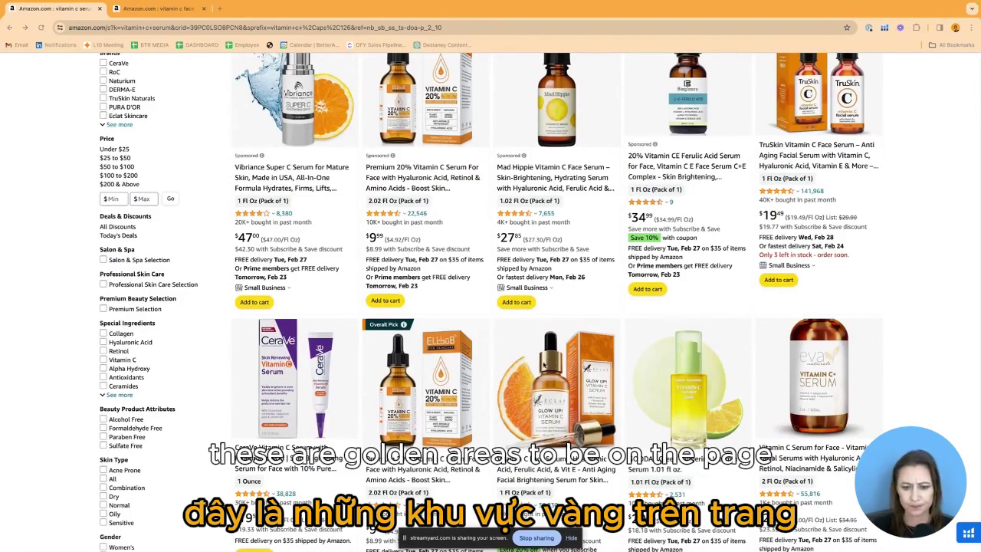
scroll(543, 364, "down", 8)
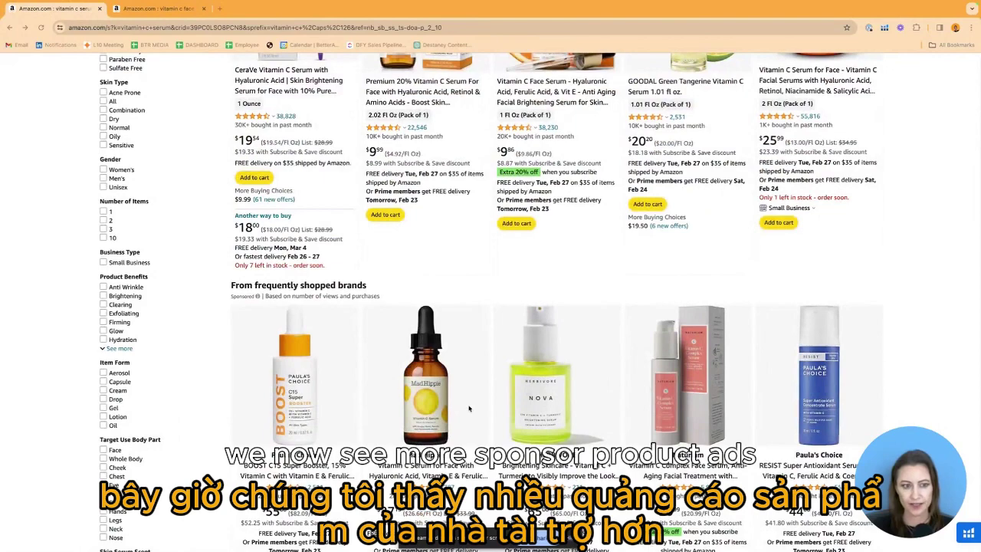
scroll(469, 408, "down", 5)
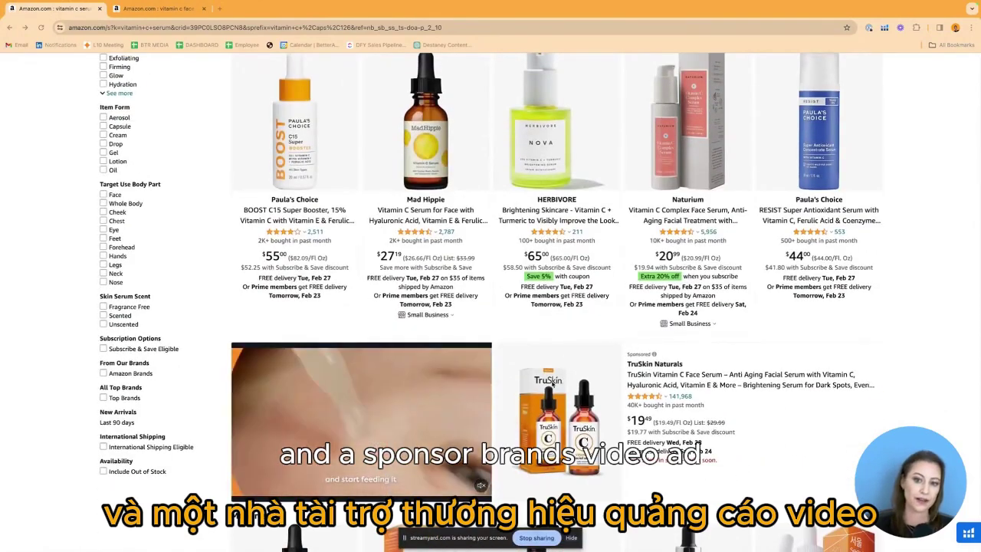
scroll(339, 360, "down", 4)
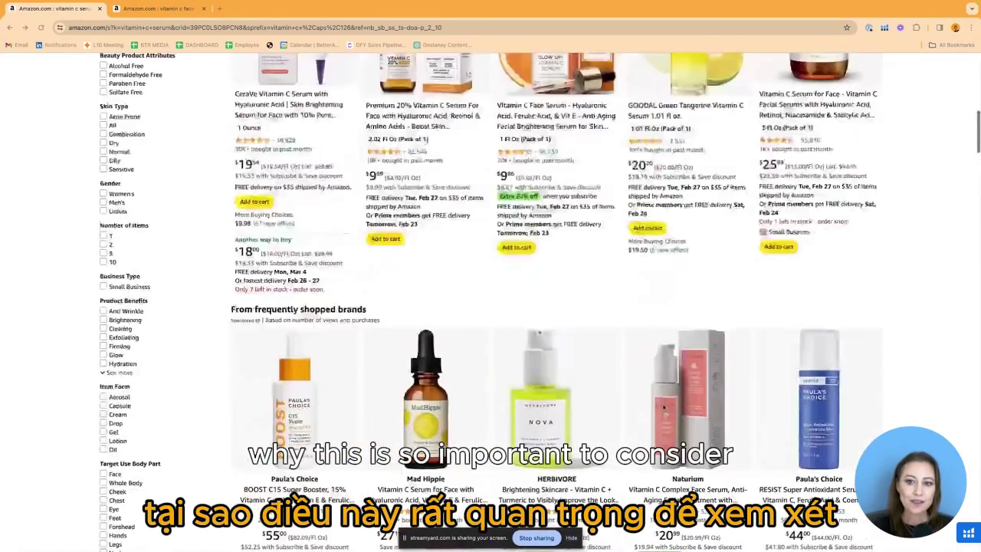
scroll(664, 408, "up", 10)
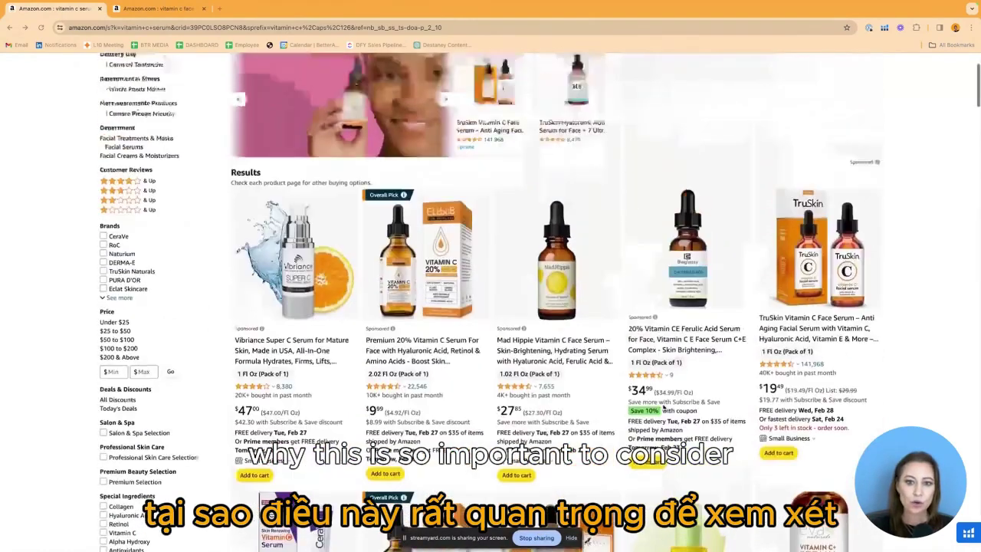
scroll(664, 408, "up", 1)
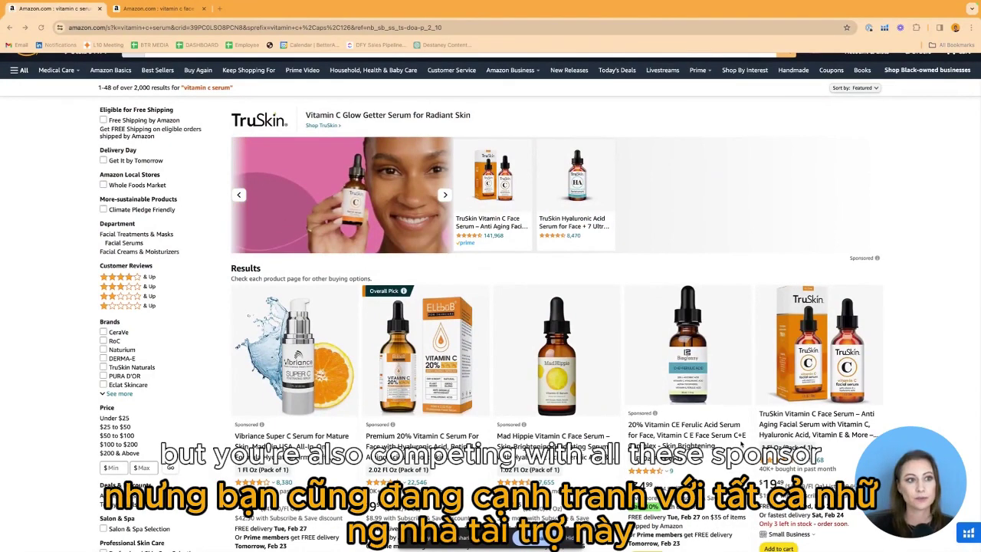
scroll(740, 443, "up", 1)
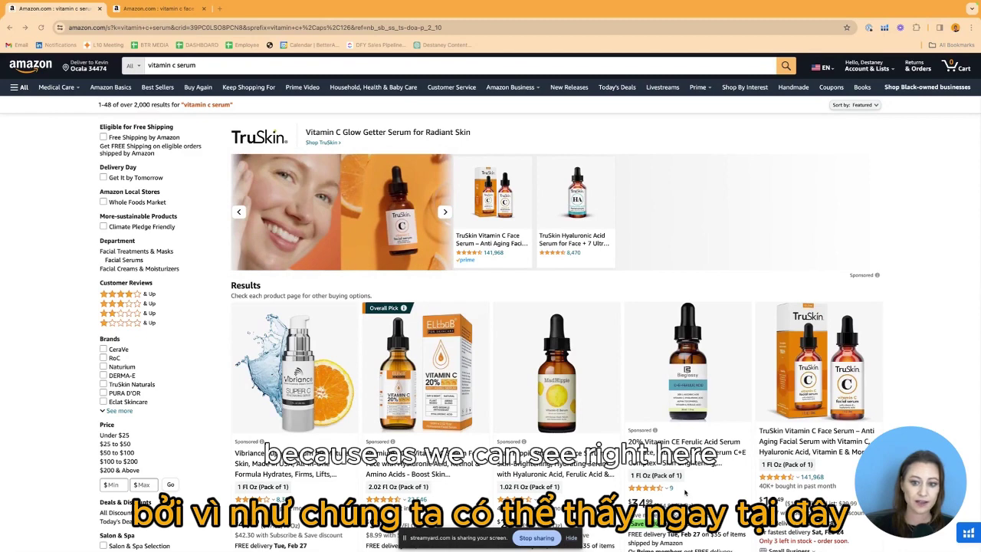
Step: Compare the top sponsored row of the vitamin c serum results with the sponsored placements under More results
scroll(685, 492, "down", 1)
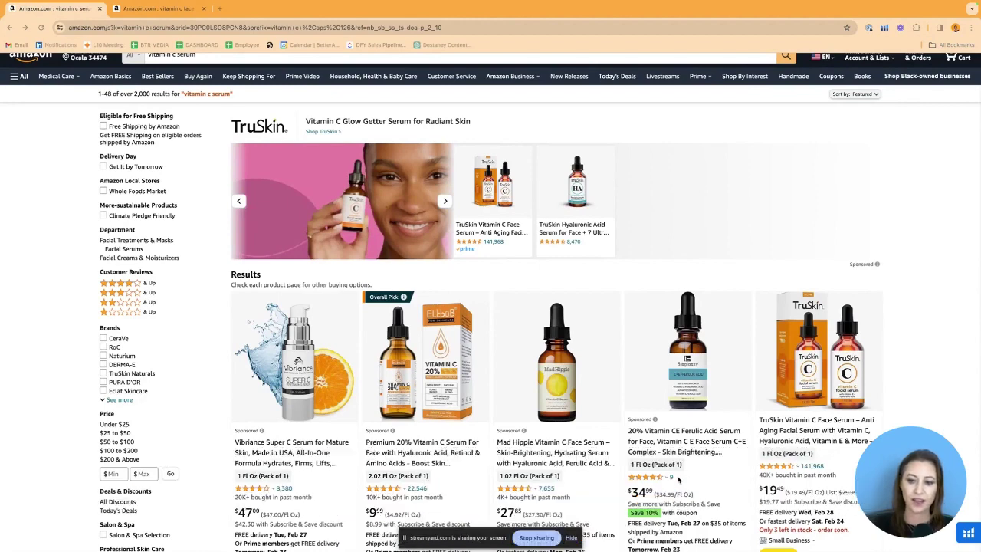
scroll(677, 479, "up", 1)
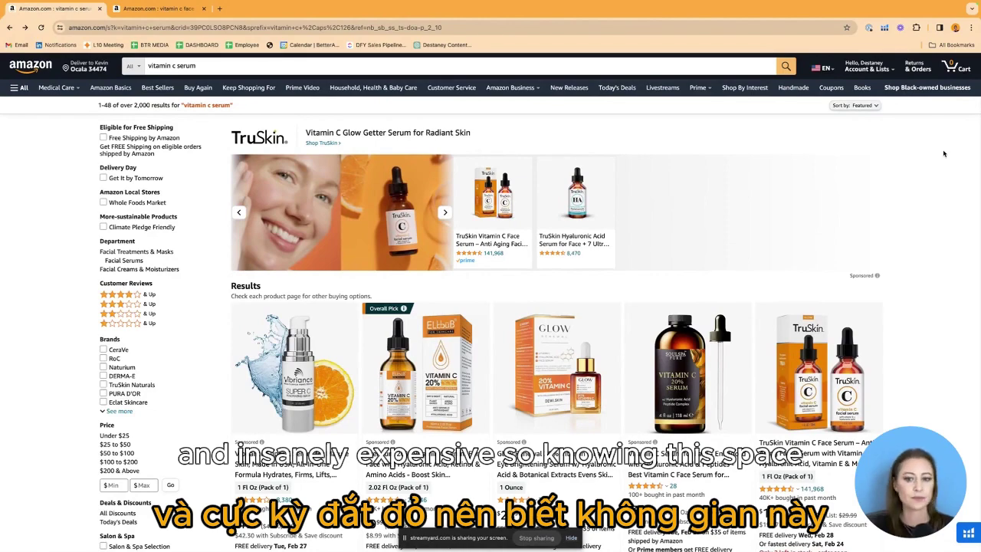
scroll(904, 230, "down", 3)
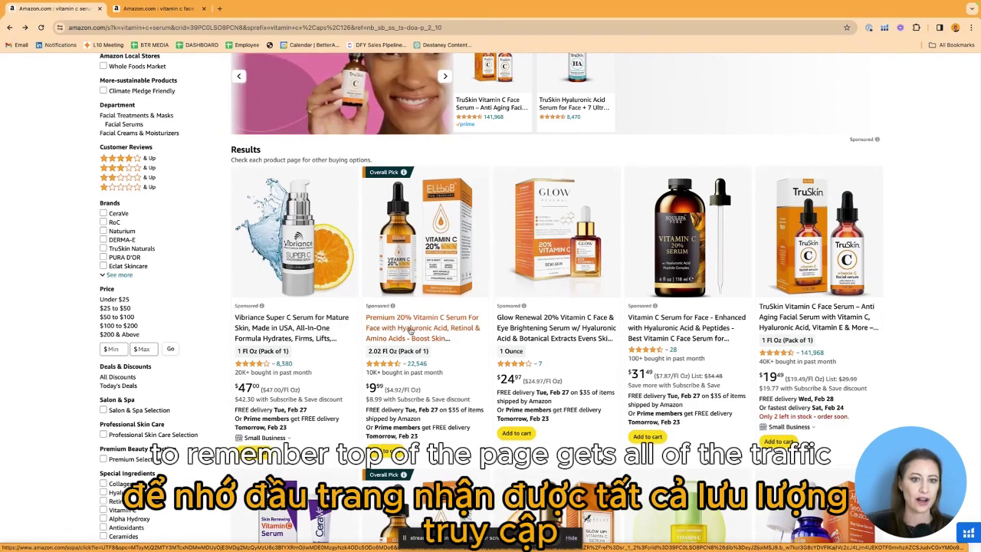
scroll(410, 330, "up", 2)
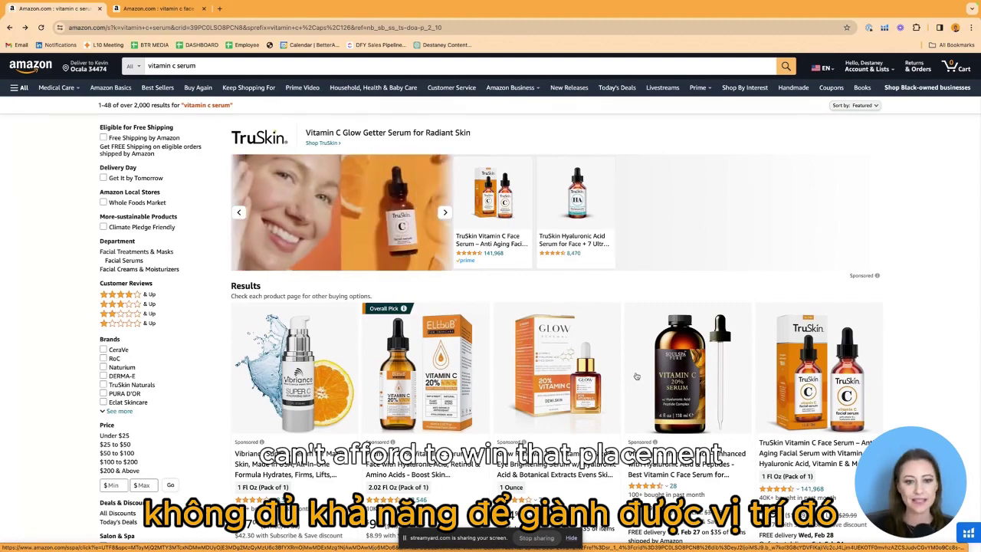
scroll(636, 376, "down", 5)
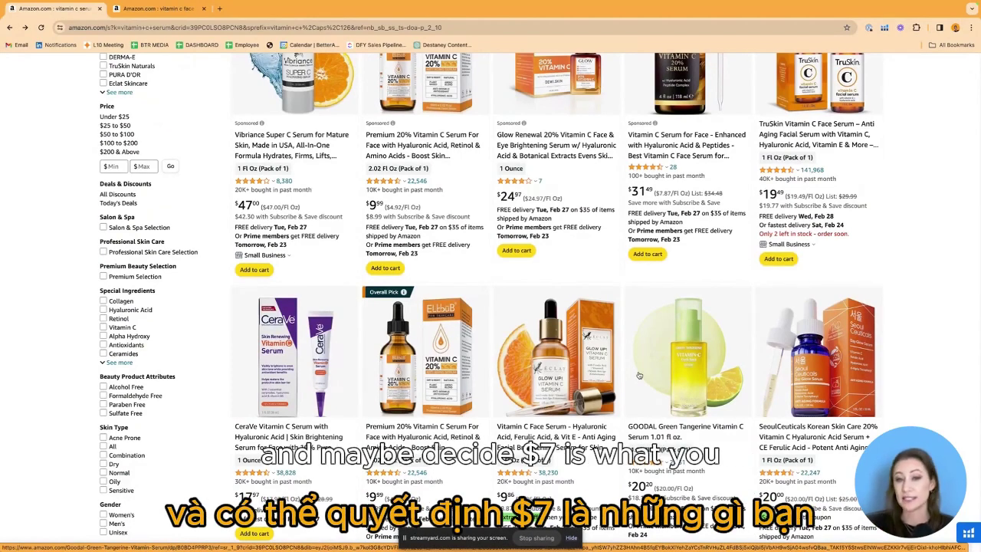
scroll(639, 375, "down", 10)
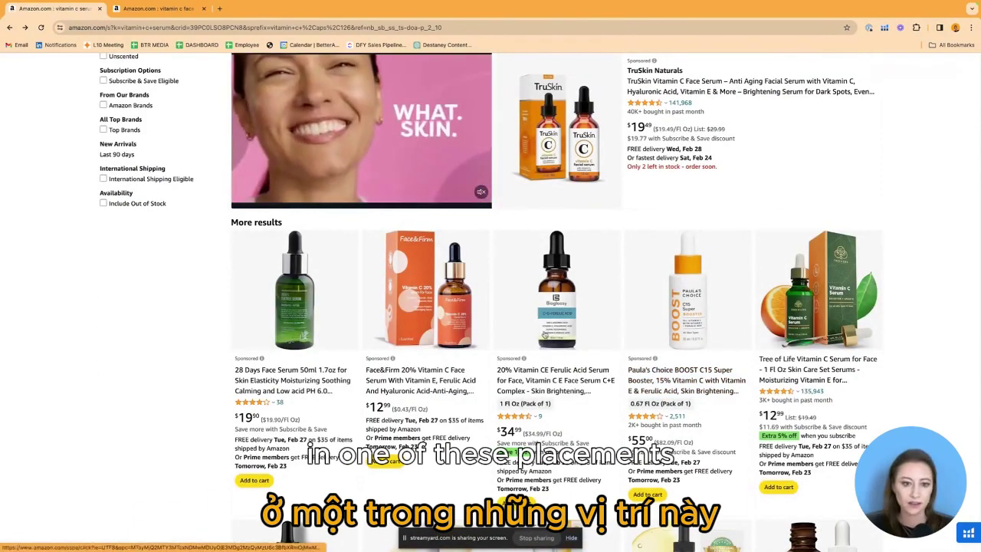
Step: Go through the rest of the first results page and open page 2 to view its sponsored row
scroll(545, 335, "down", 10)
scroll(544, 335, "down", 15)
scroll(544, 335, "down", 15)
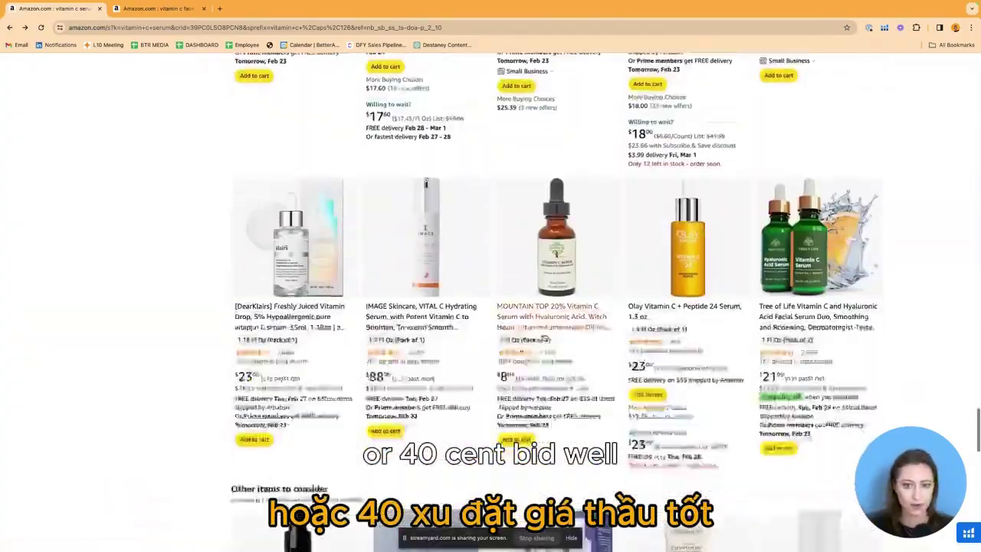
scroll(544, 337, "down", 10)
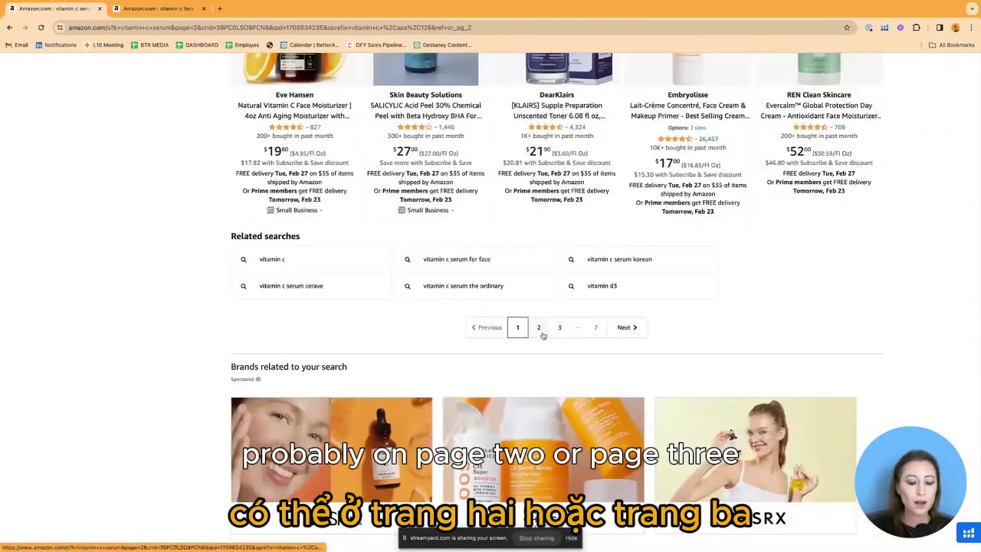
left_click(540, 330)
scroll(544, 337, "down", 5)
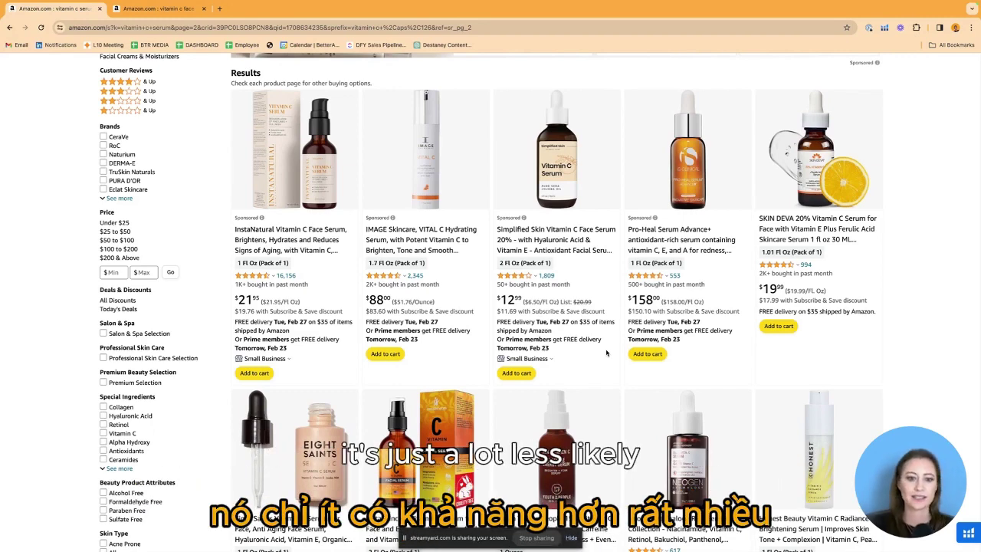
Step: Open the SKIN DEVA 20% Vitamin C Serum listing and examine its ad placements down to Similar brands on Amazon
left_click(825, 229)
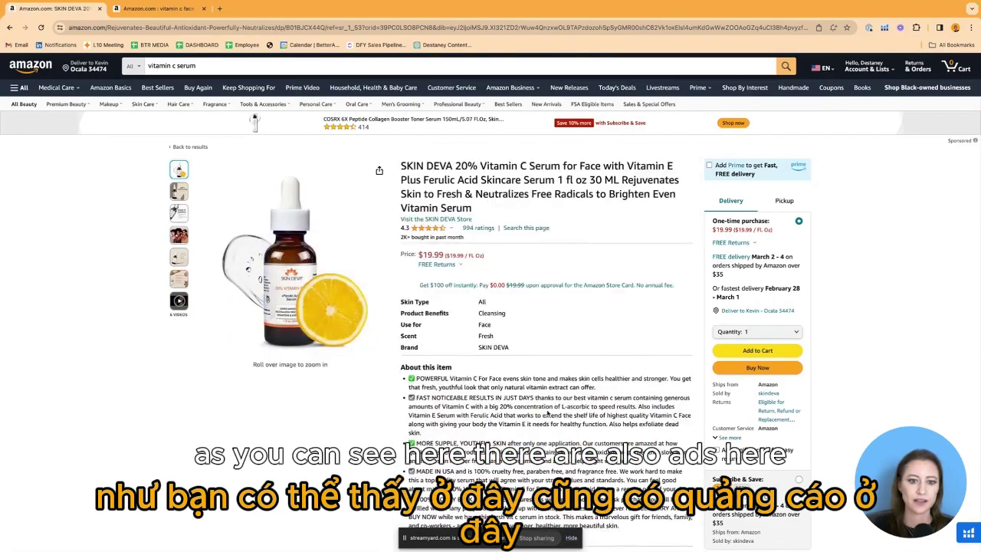
scroll(547, 413, "down", 8)
scroll(682, 439, "down", 3)
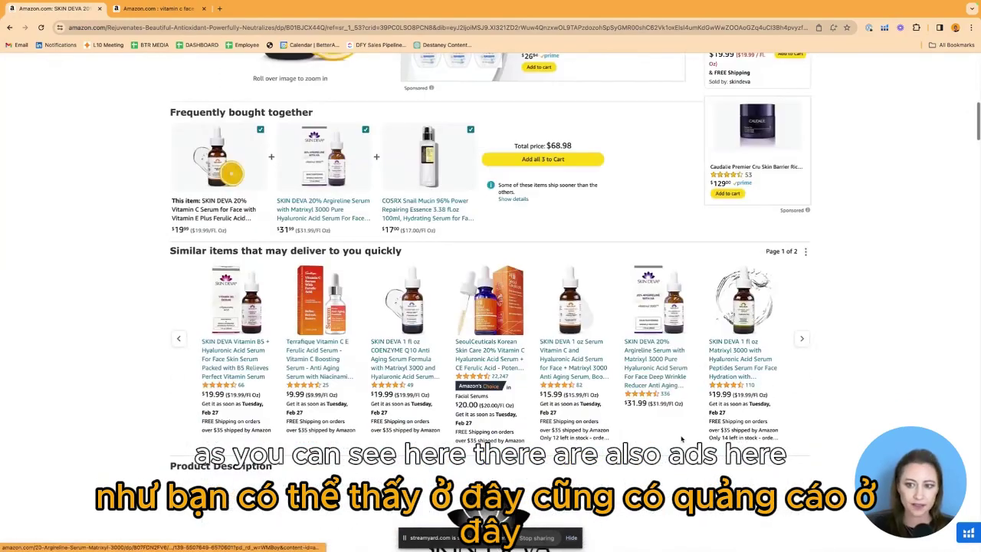
scroll(745, 345, "down", 10)
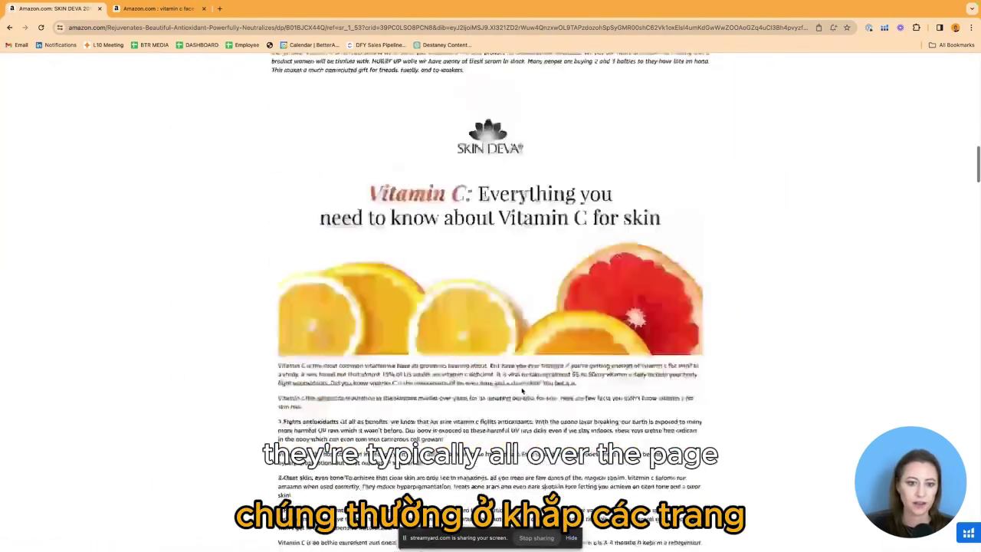
scroll(522, 391, "down", 15)
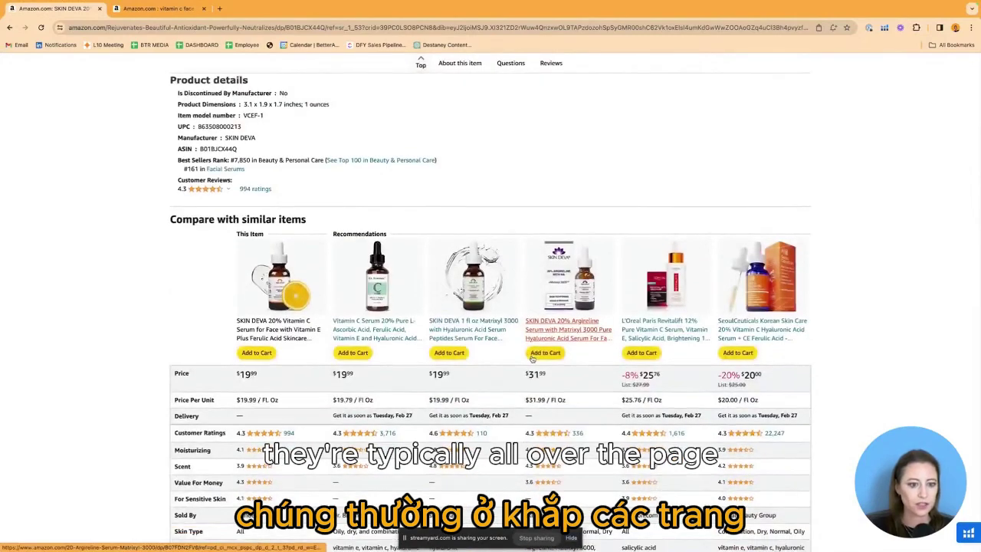
scroll(532, 359, "down", 15)
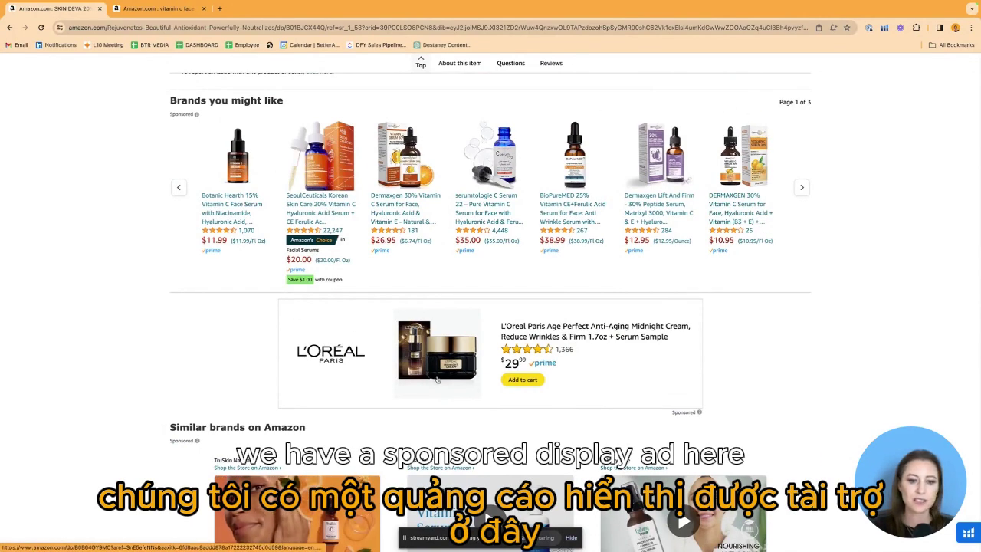
scroll(437, 379, "down", 3)
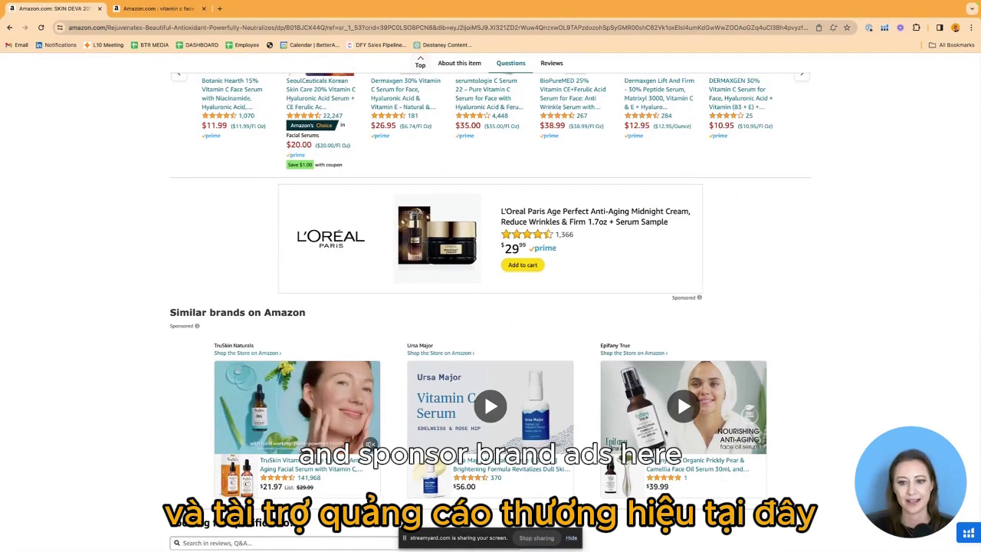
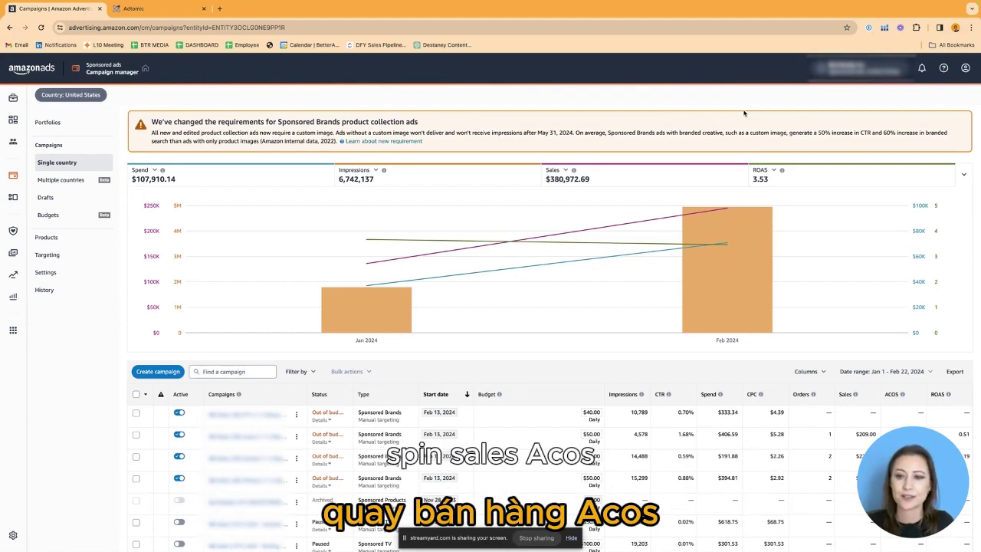
Step: Change the campaign summary's ROAS metric to Advertising cost of sale (ACOS)
left_click(773, 170)
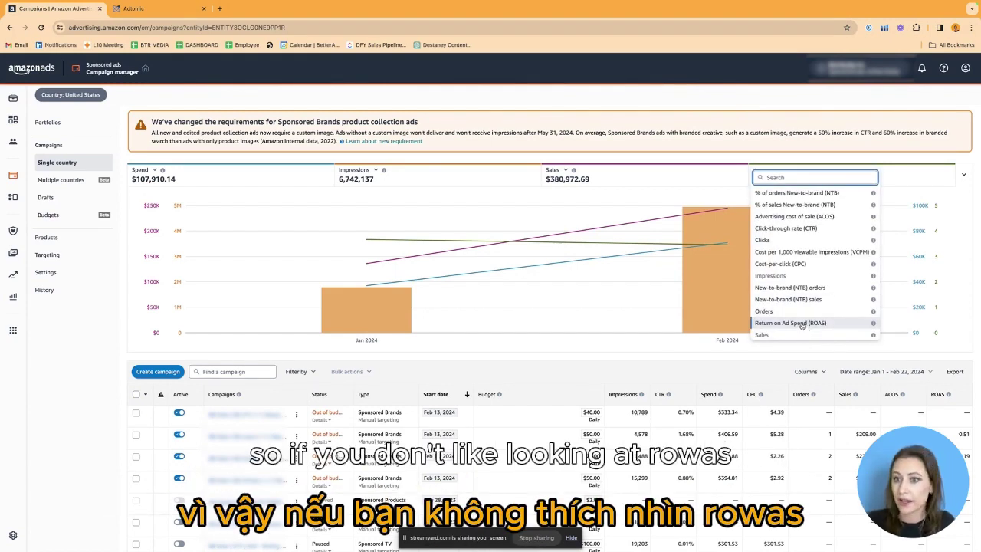
left_click(797, 217)
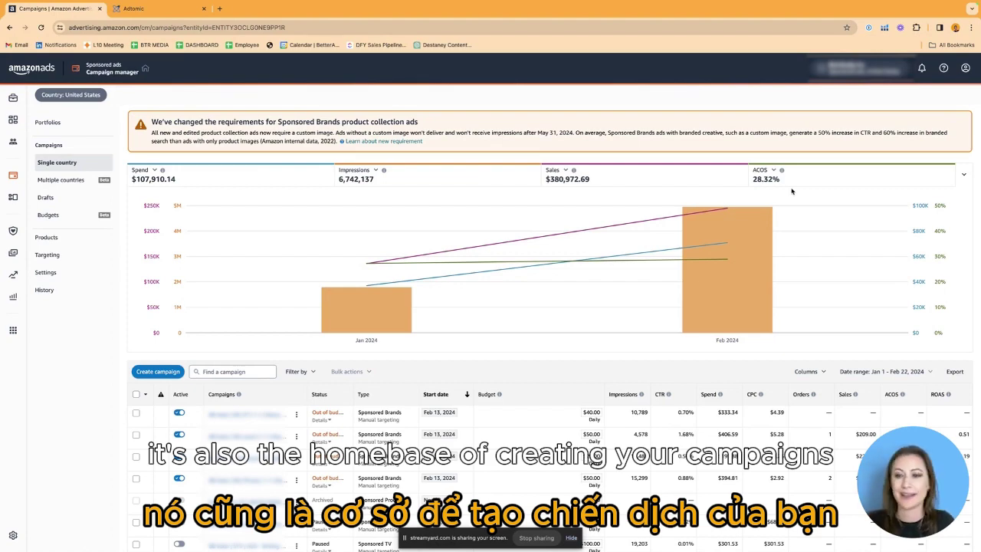
Step: Start a new Sponsored Products campaign and add the first listed product to its ad group
left_click(169, 375)
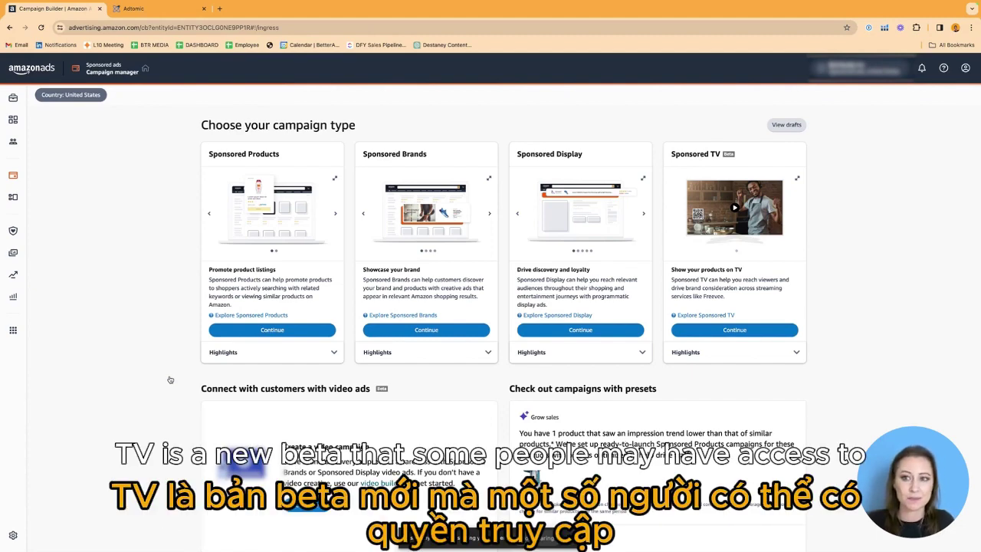
left_click(244, 330)
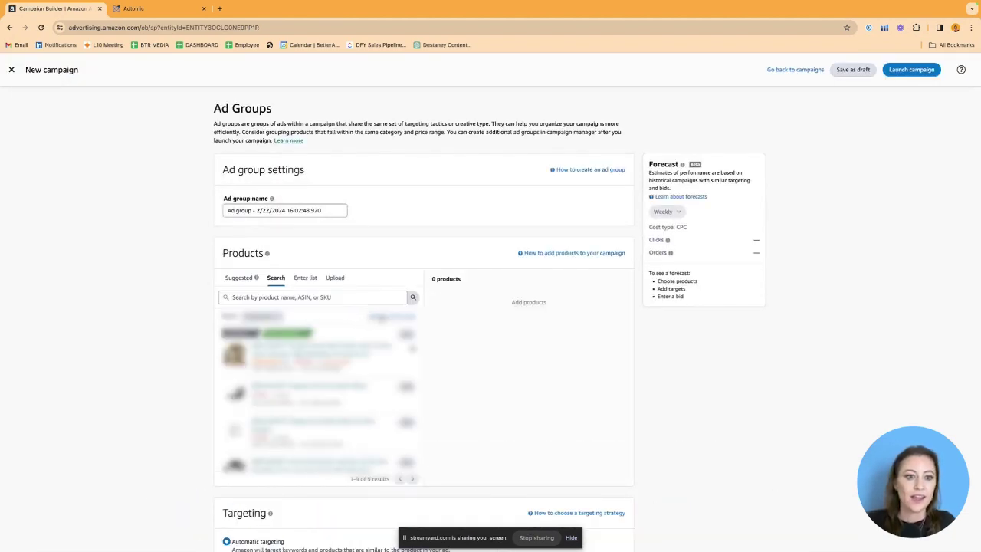
left_click(405, 335)
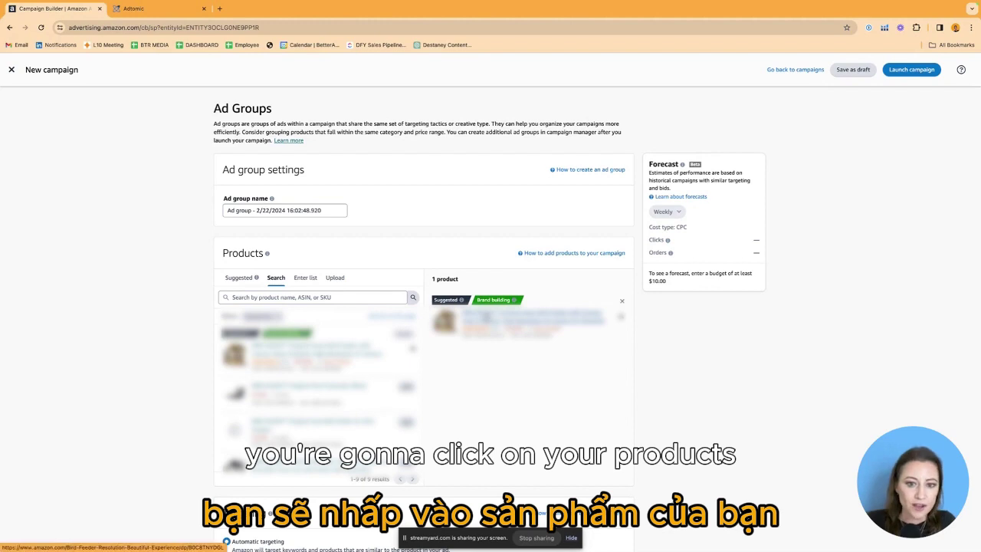
left_click(295, 207)
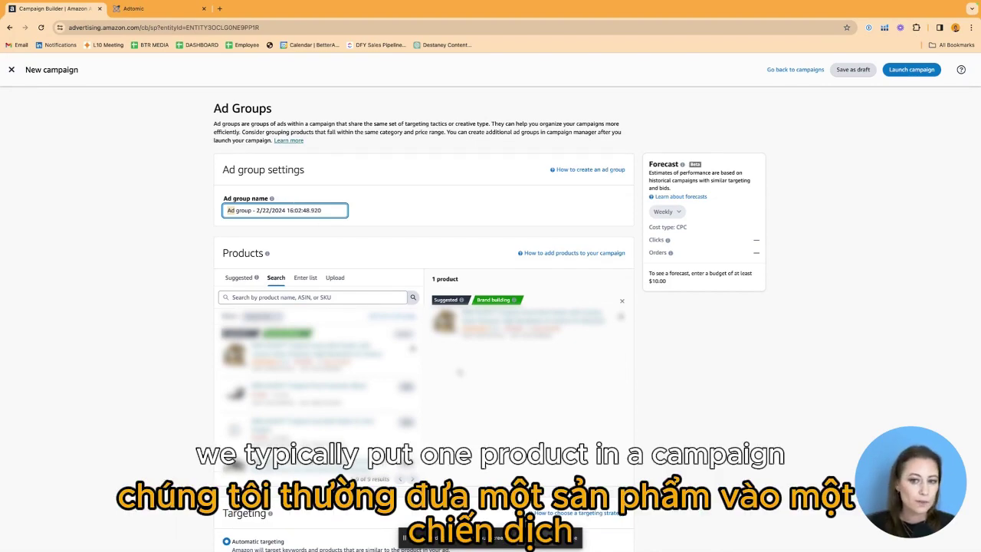
Step: Set the campaign to manual targeting and review the keyword, negative keyword and bidding strategy sections
scroll(463, 374, "down", 5)
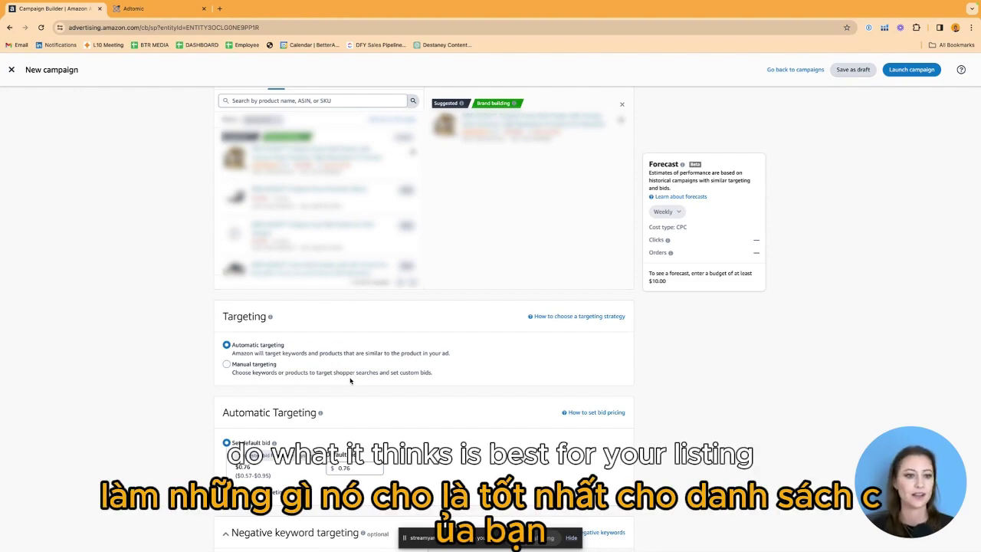
left_click(226, 364)
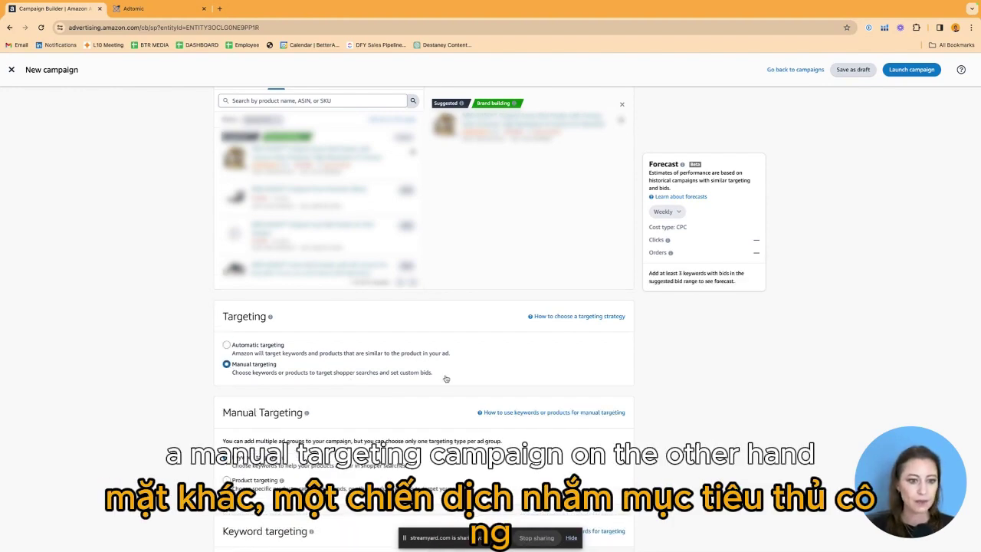
scroll(446, 378, "down", 4)
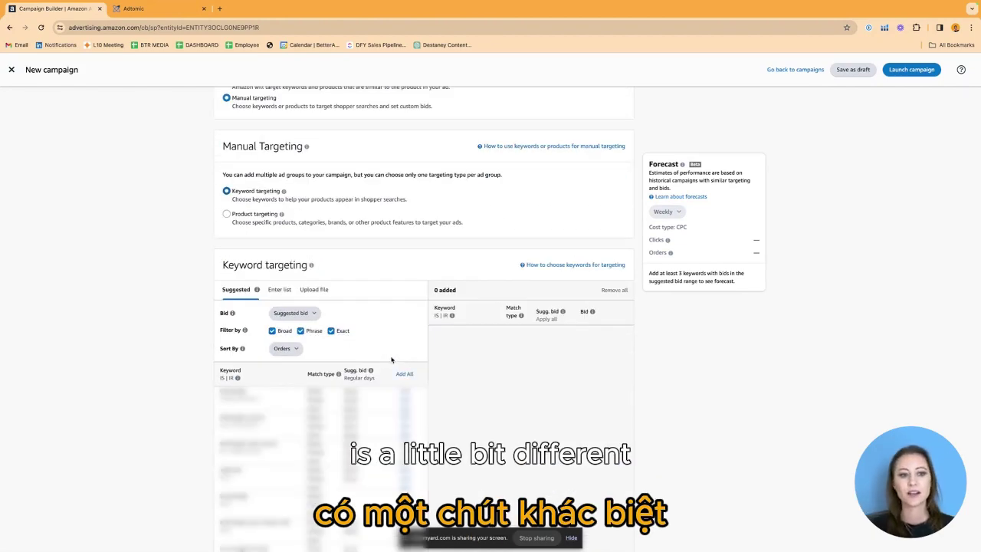
scroll(458, 334, "down", 1)
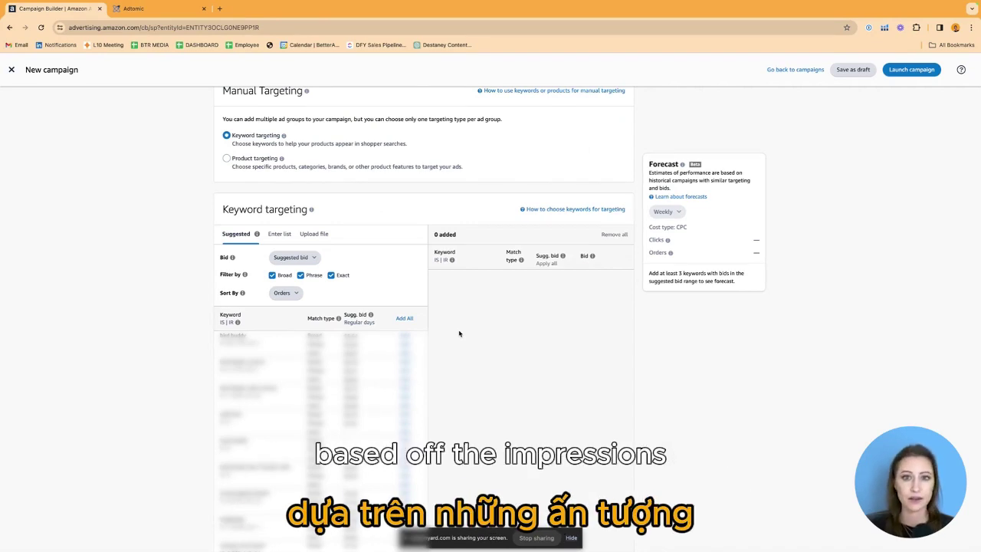
scroll(486, 329, "down", 10)
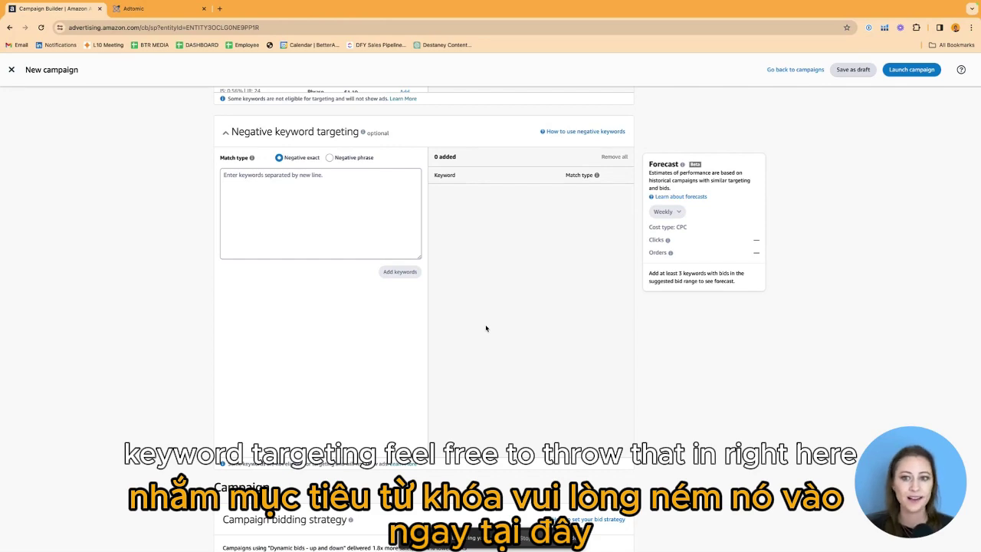
scroll(486, 328, "down", 5)
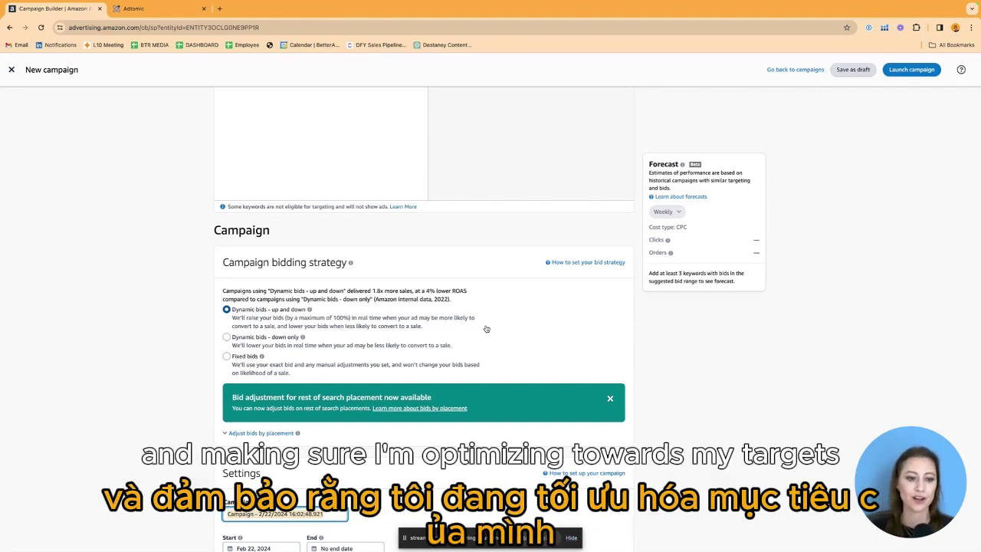
Step: Look over the campaign's bidding strategy and settings, and leave the new campaign without saving it
scroll(486, 329, "down", 3)
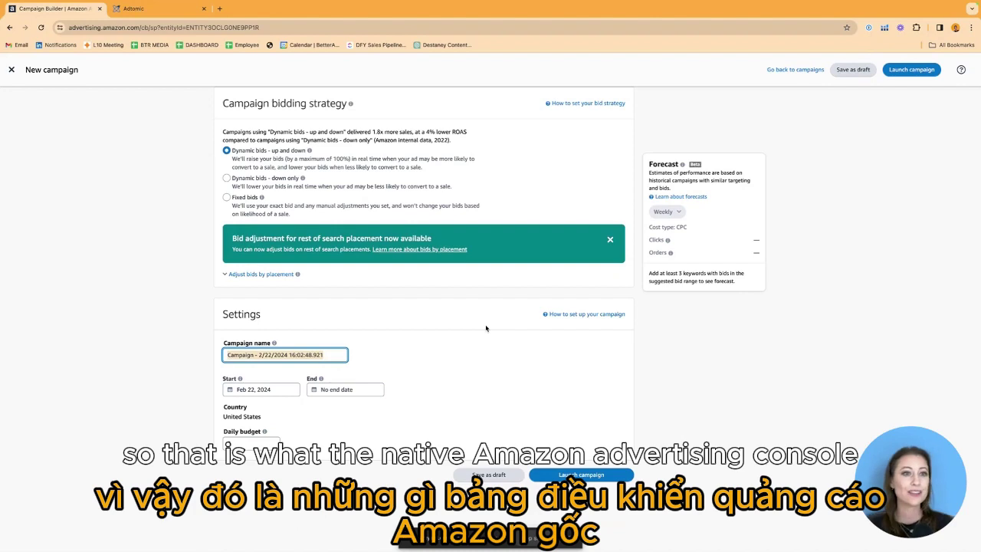
left_click(12, 71)
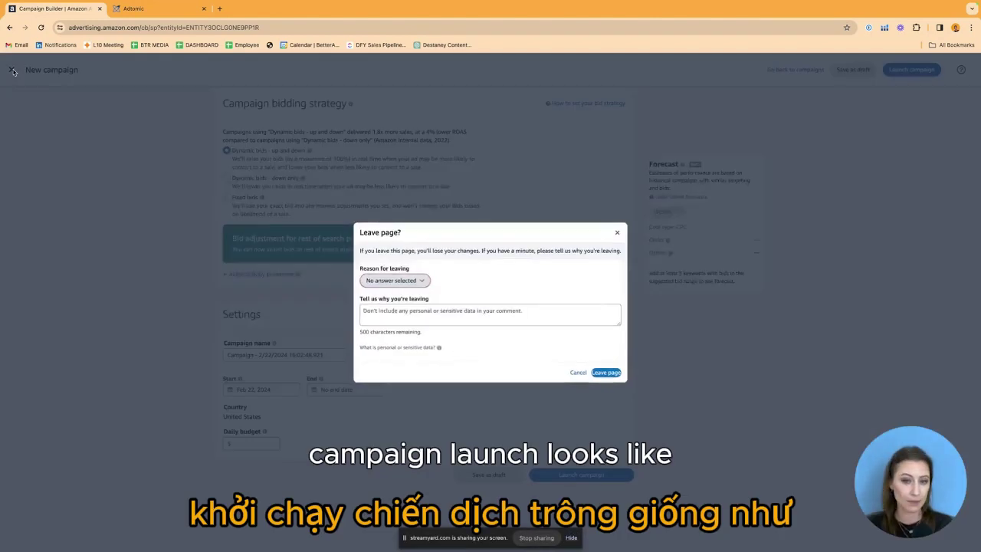
left_click(604, 373)
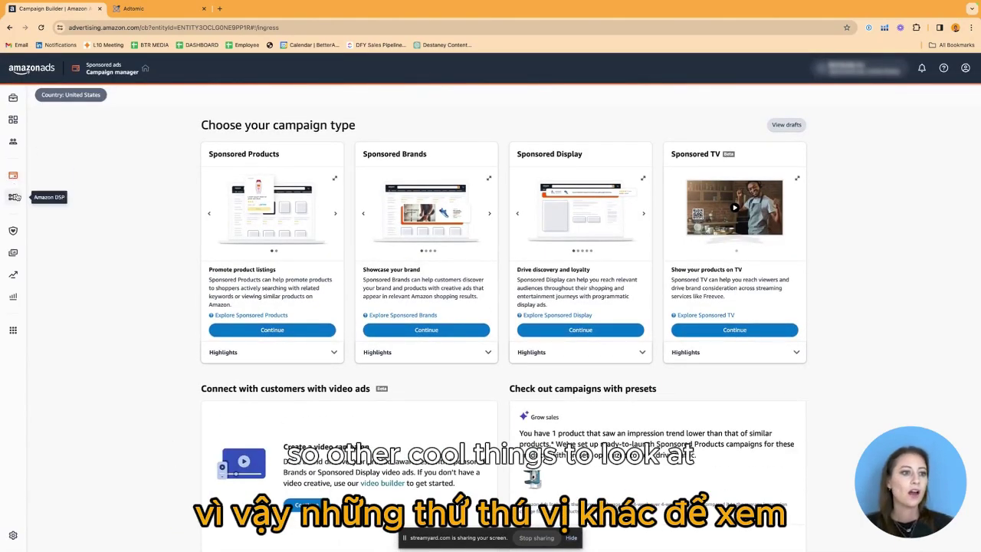
Step: View the Sponsored ads reports under Measurement & Reporting, and return to the Campaign manager
left_click(16, 295)
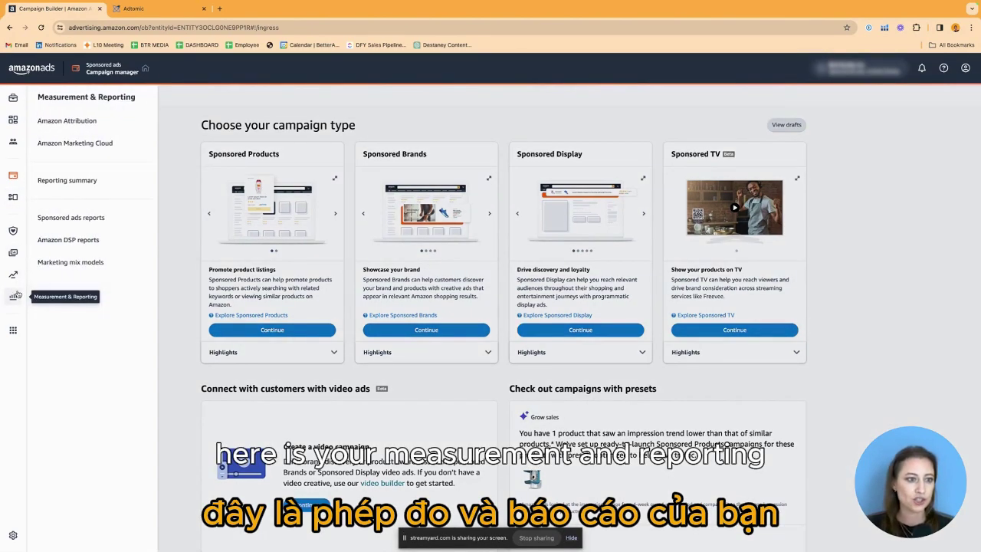
left_click(88, 219)
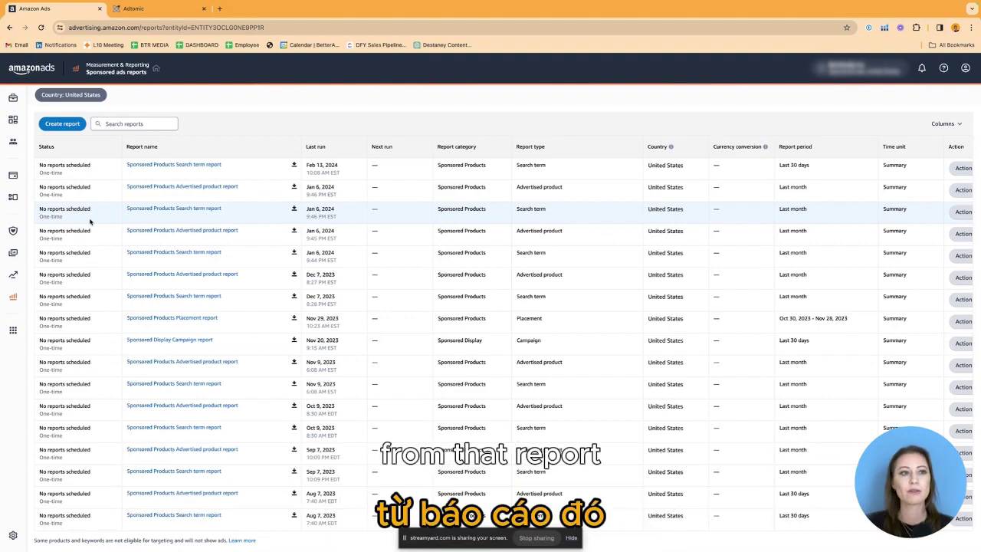
left_click(12, 176)
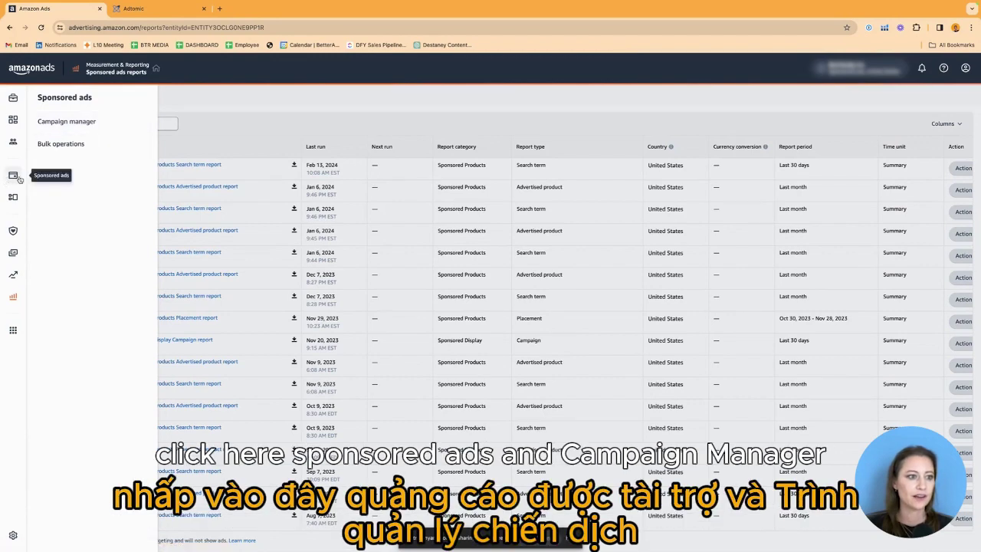
left_click(79, 128)
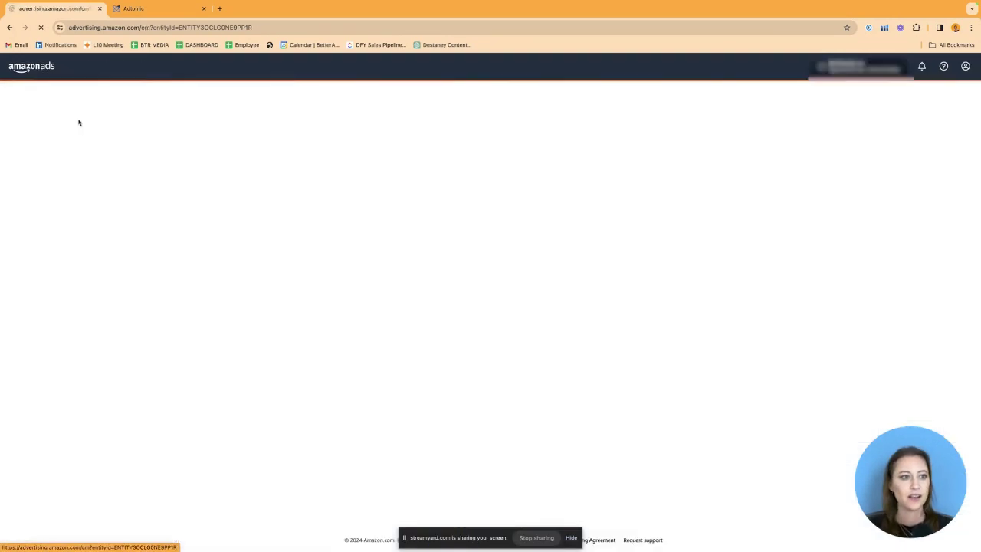
Step: Switch to Helium 10 Adtomic and examine its dashboard from campaign performance through highest ACoS campaigns to PPC performance
left_click(162, 9)
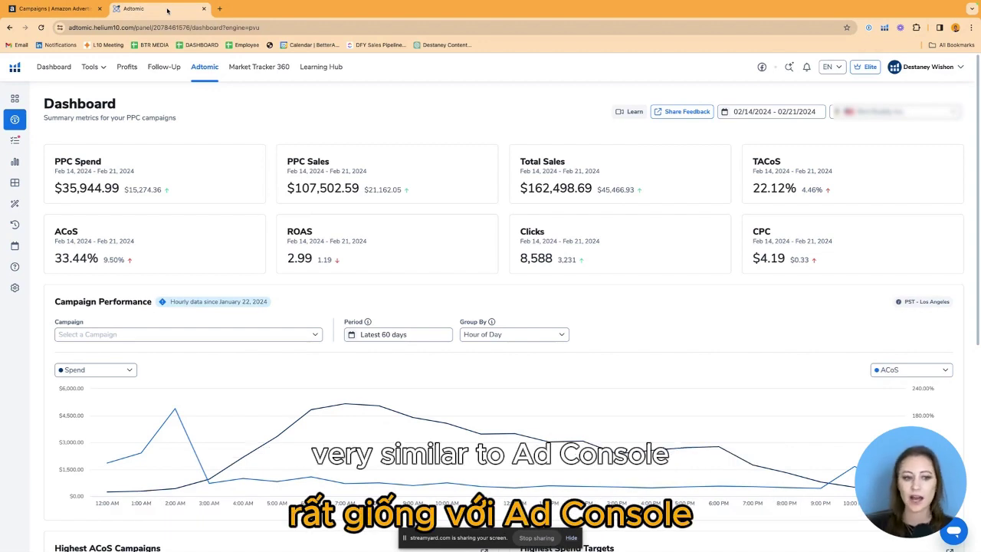
left_click(501, 335)
left_click(598, 333)
scroll(598, 331, "down", 3)
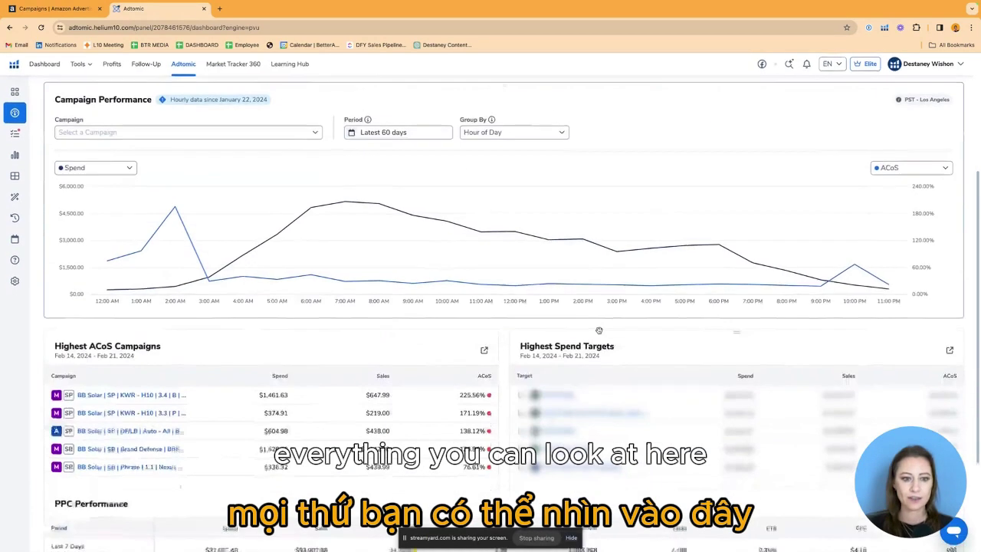
scroll(598, 330, "down", 1)
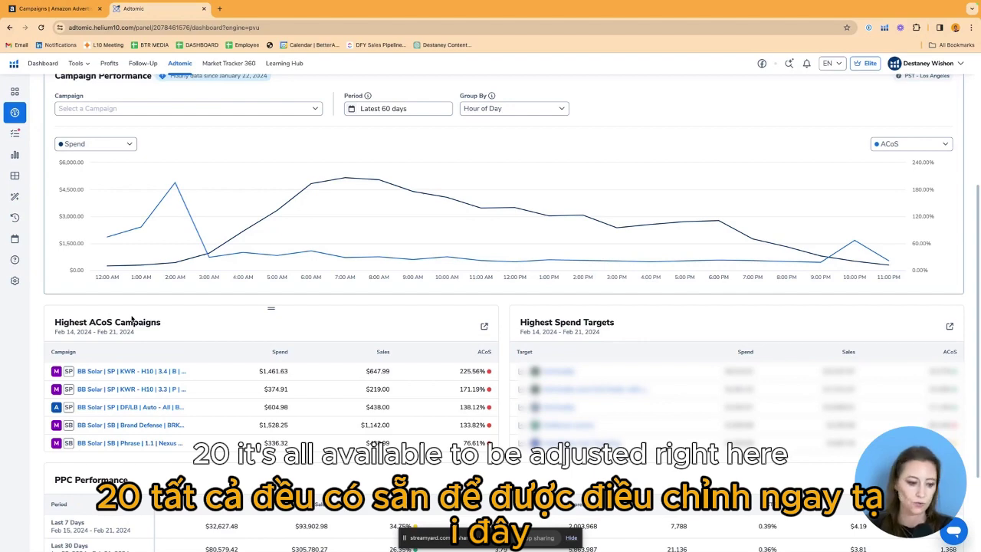
scroll(132, 318, "down", 3)
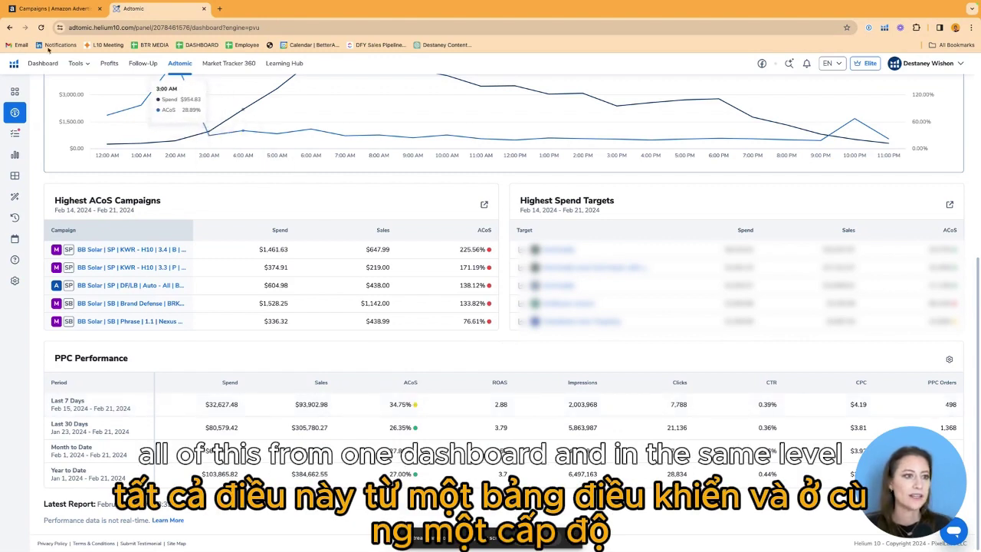
Step: Go to Adtomic's Ad Manager and start a new campaign from its campaign list
mouse_move(11, 119)
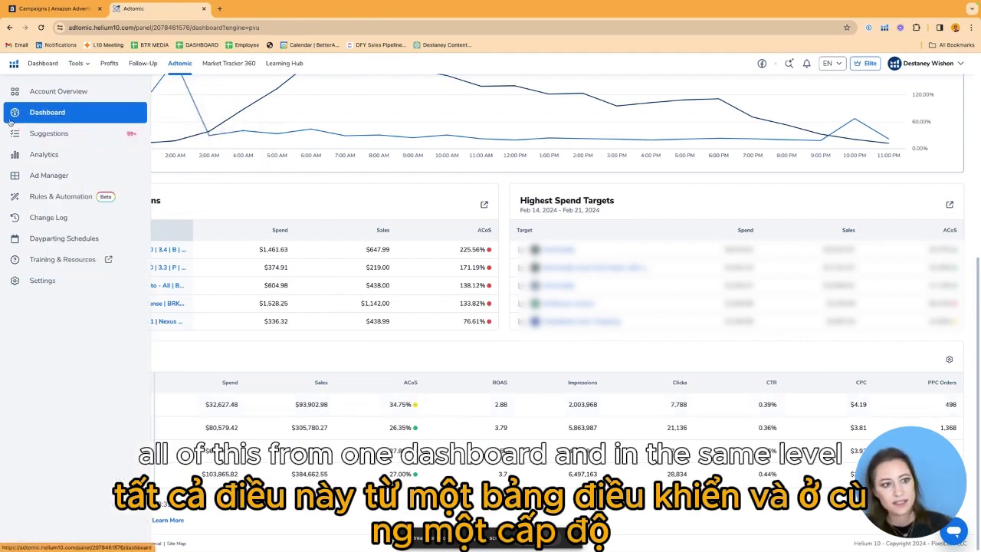
left_click(82, 178)
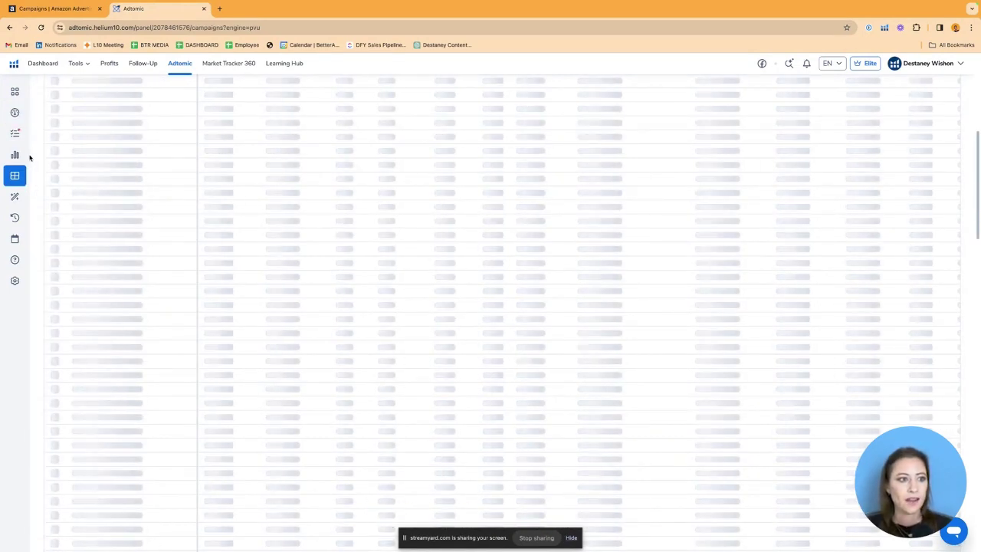
mouse_move(14, 155)
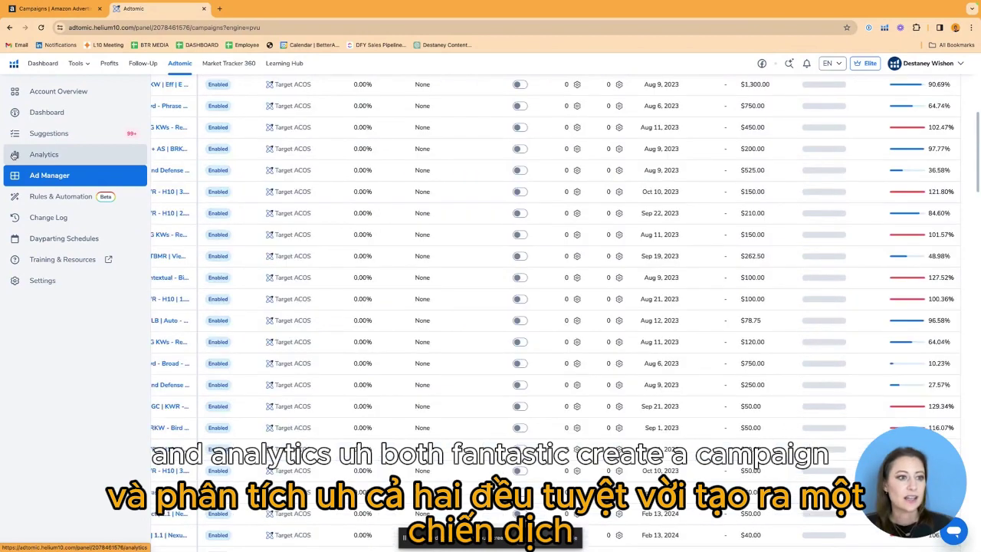
scroll(491, 307, "up", 2)
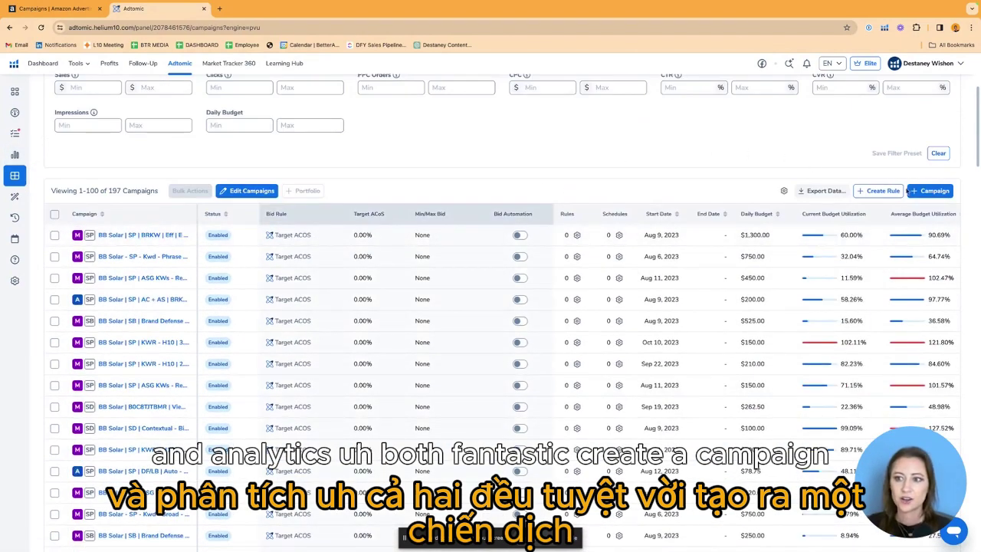
left_click(931, 190)
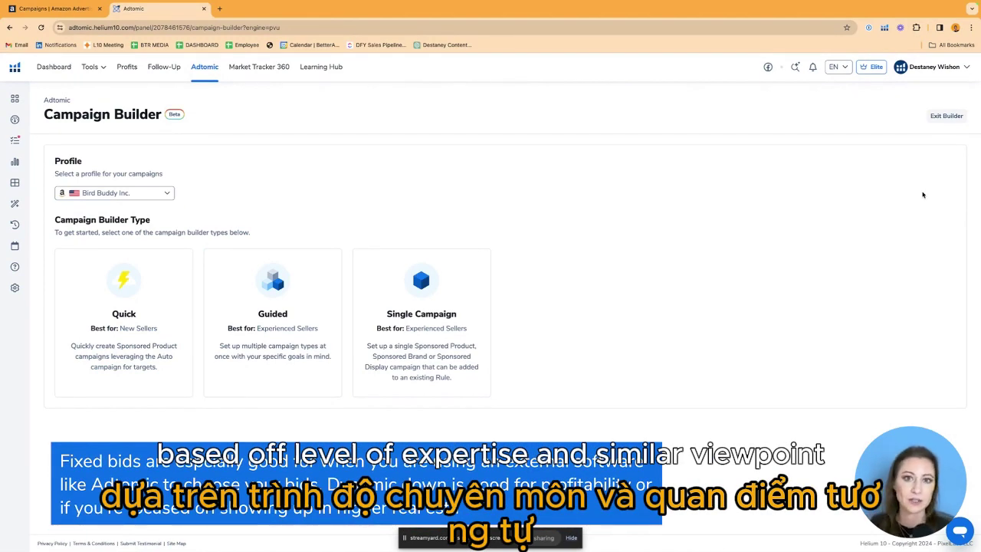
Step: Choose the Single Campaign builder with Sponsored Products and Manual targeting, and proceed to the campaign settings
left_click(394, 360)
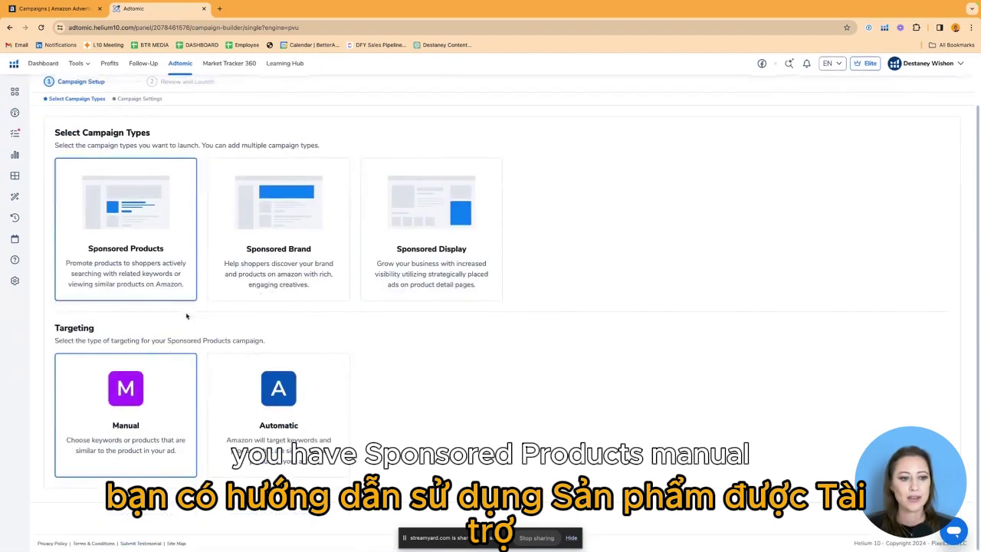
scroll(490, 306, "down", 10)
scroll(491, 307, "up", 2)
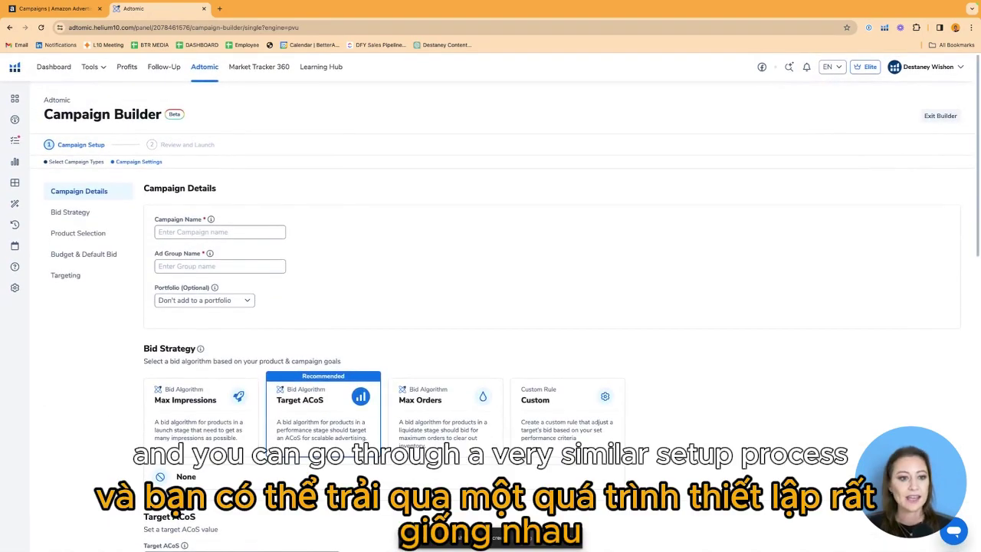